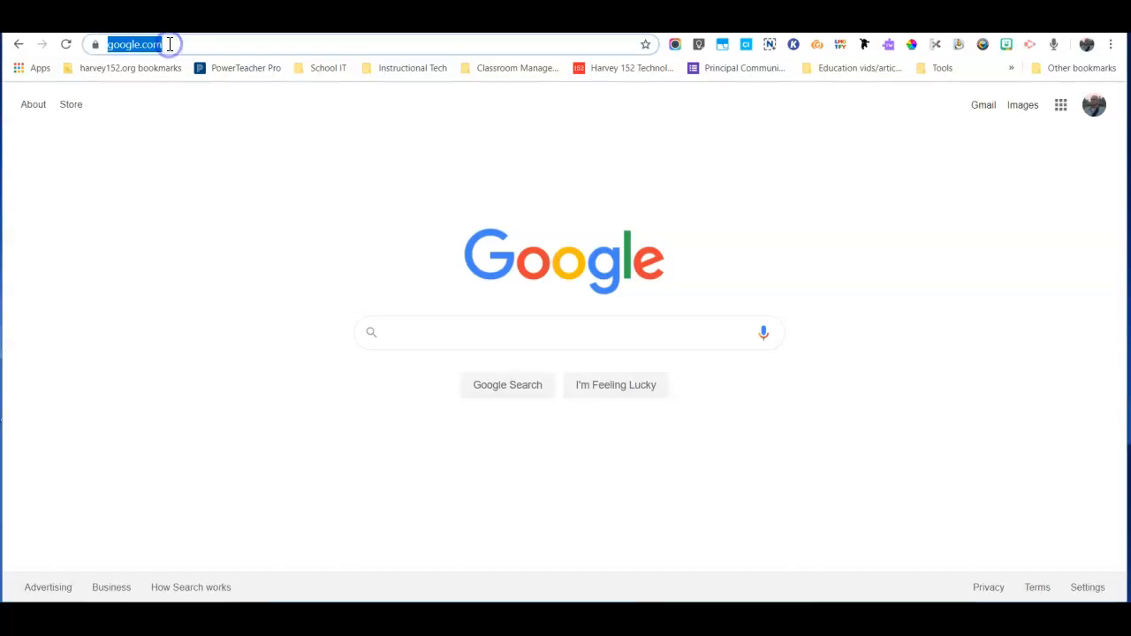
- Load teach.mapnwea.org in Chrome and dismiss the alert on the NWEA login page
type("mapnwea.or")
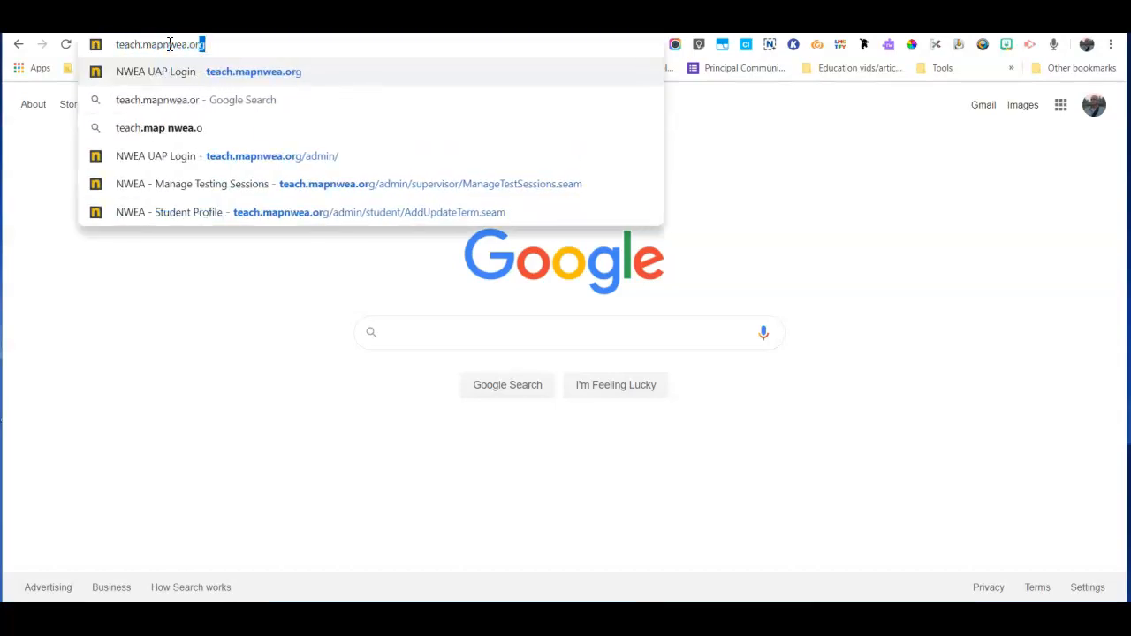
key("Return")
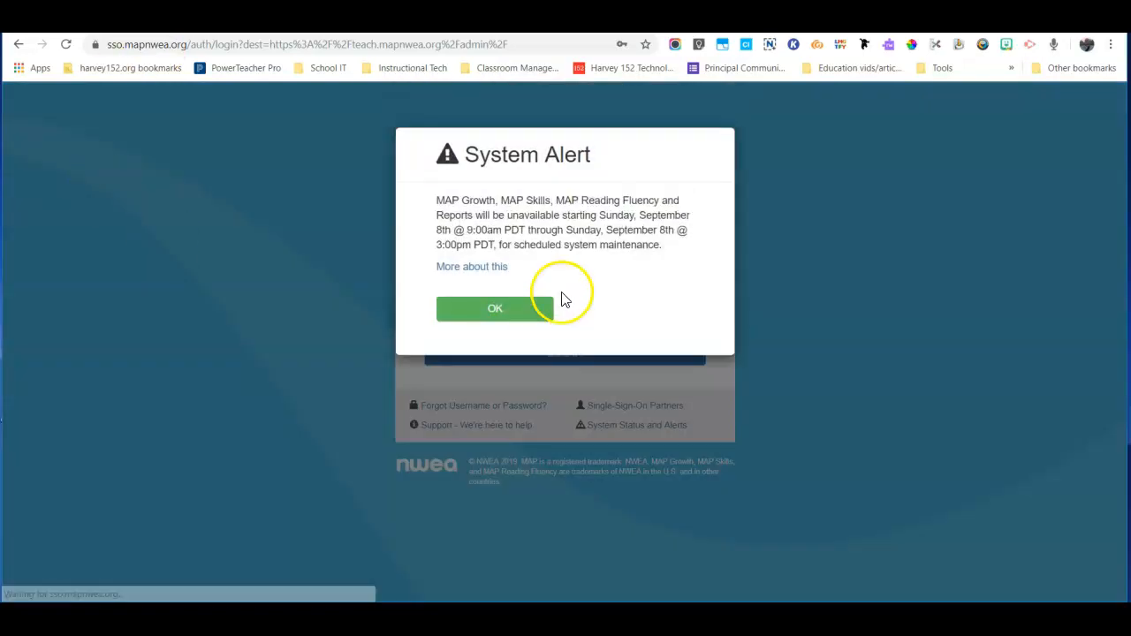
left_click(494, 325)
- Complete the saved username, log in, and go to Manage Test Sessions
left_click(495, 253)
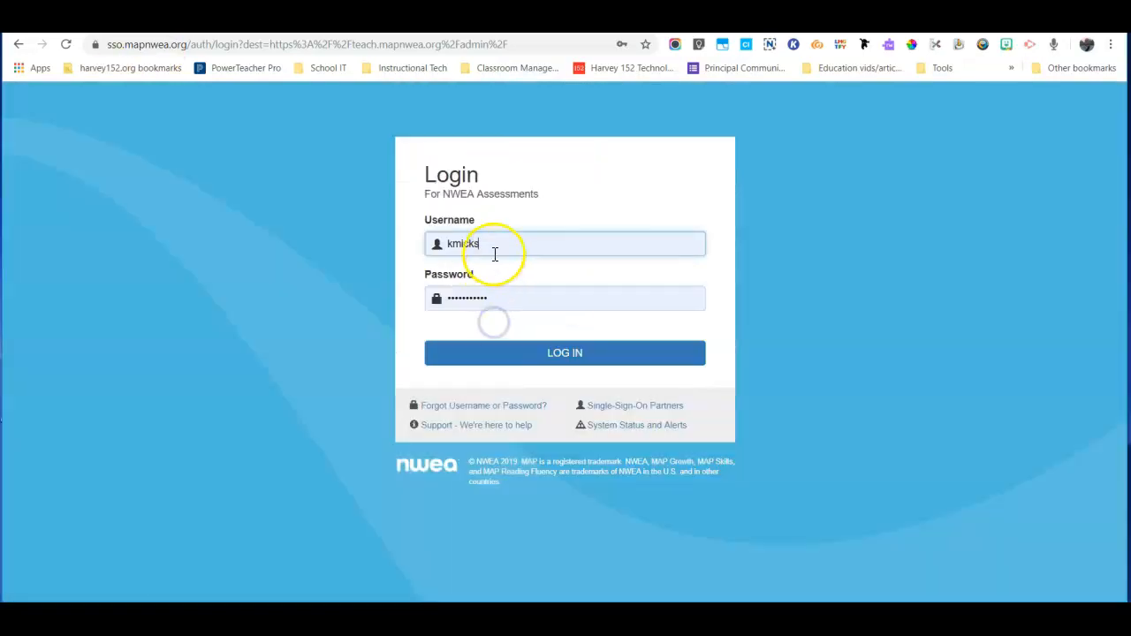
type("@harvey")
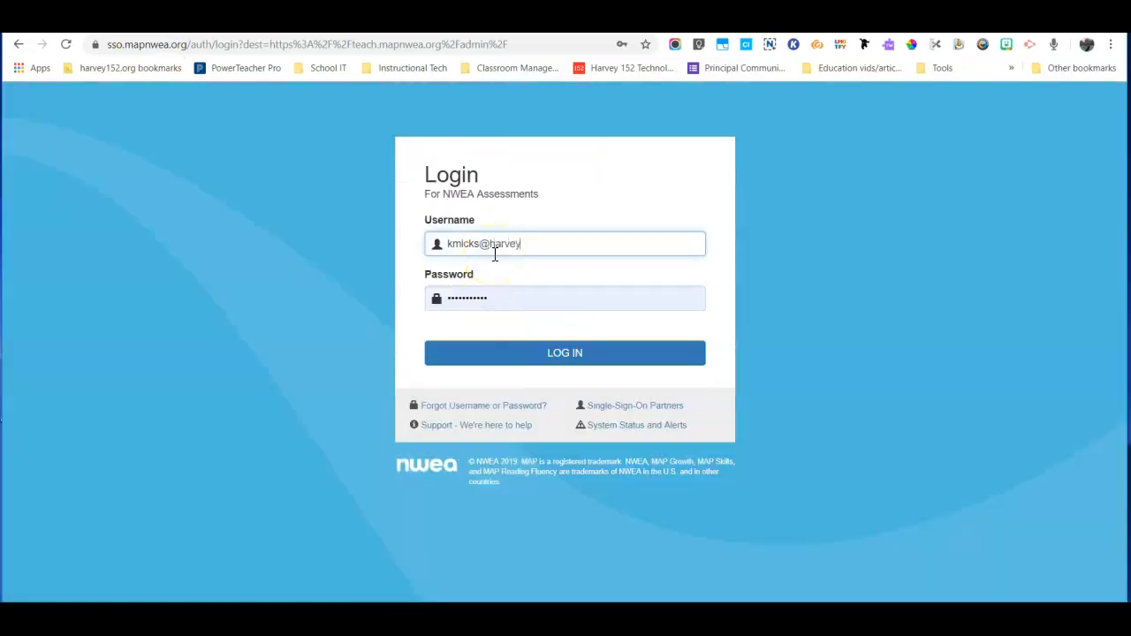
type("152.org")
key("Return")
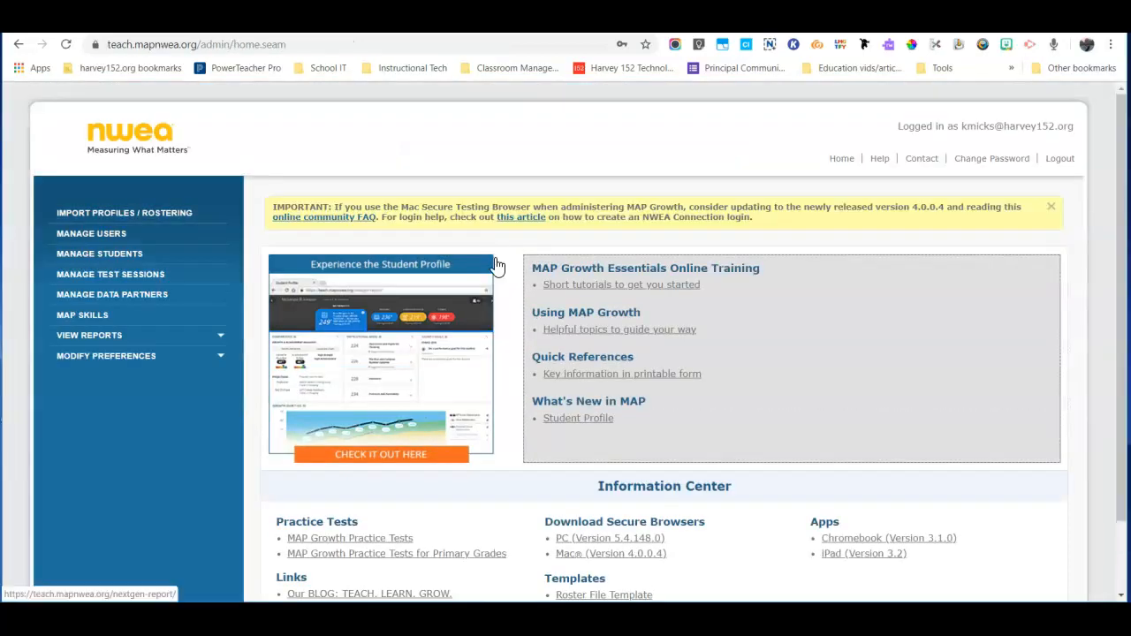
left_click(197, 281)
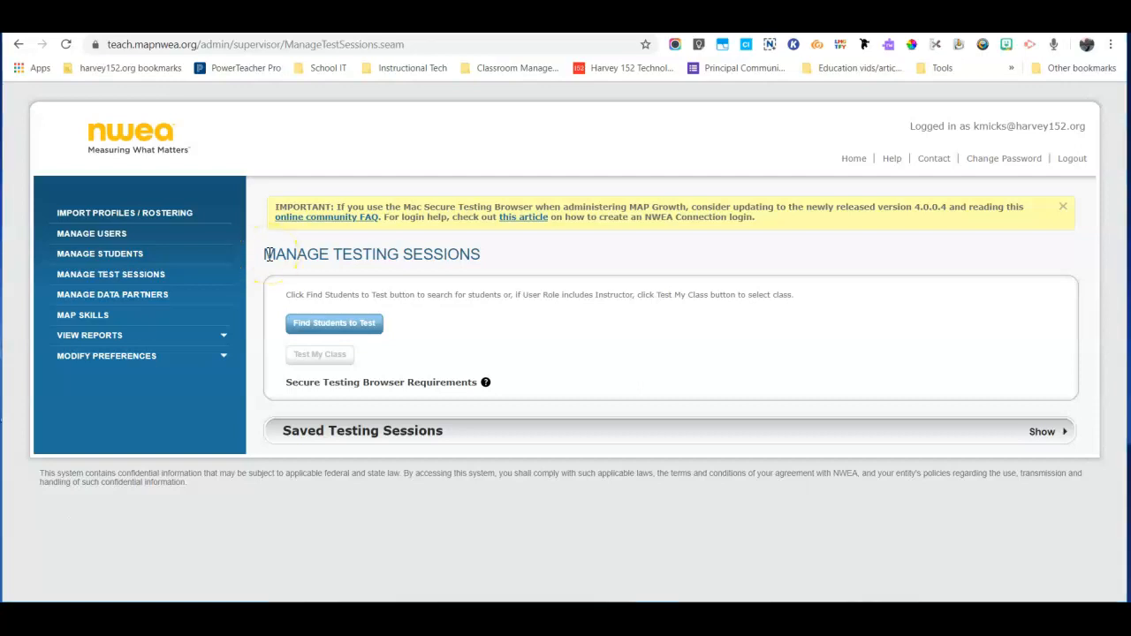
- Open the saved 111Math session for editing and scroll down to its Student List
left_click(498, 439)
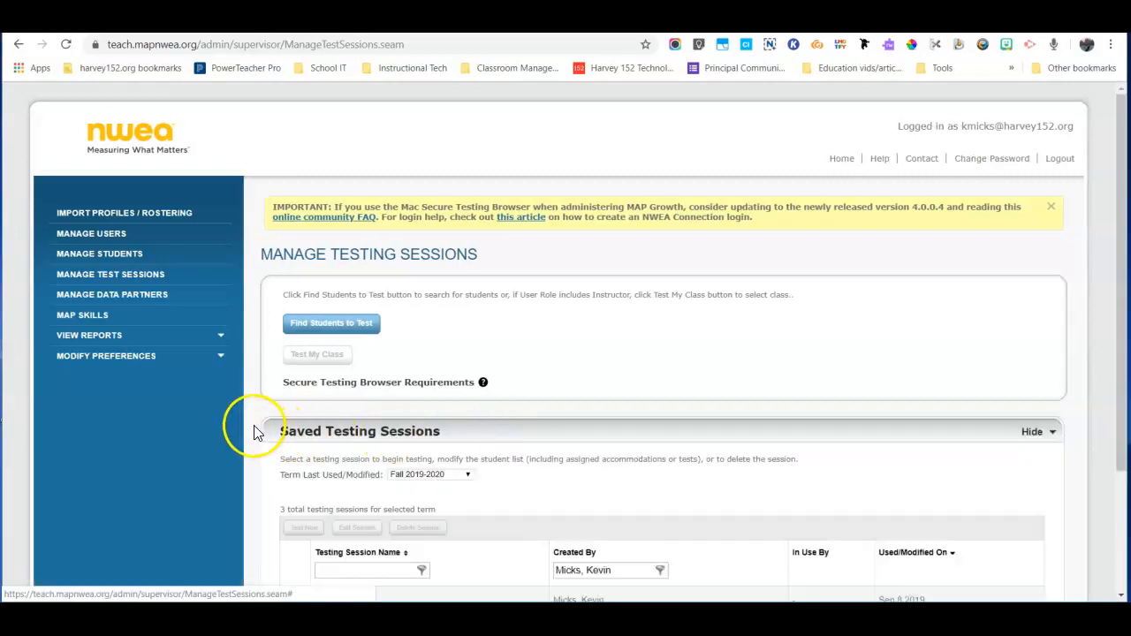
scroll(254, 428, "down", 2)
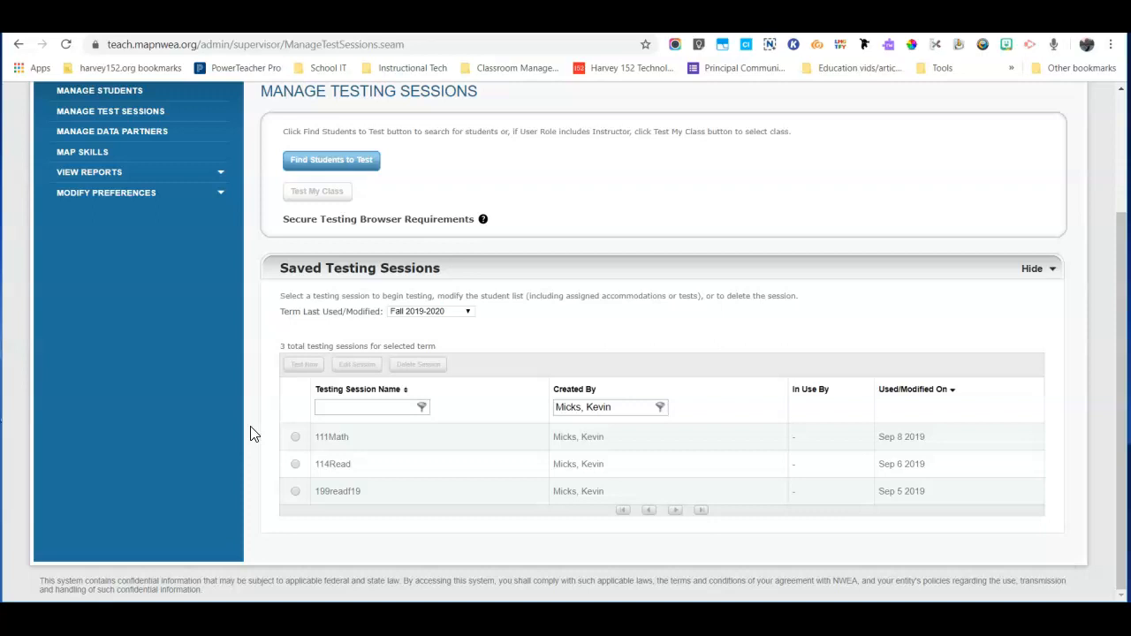
left_click(295, 439)
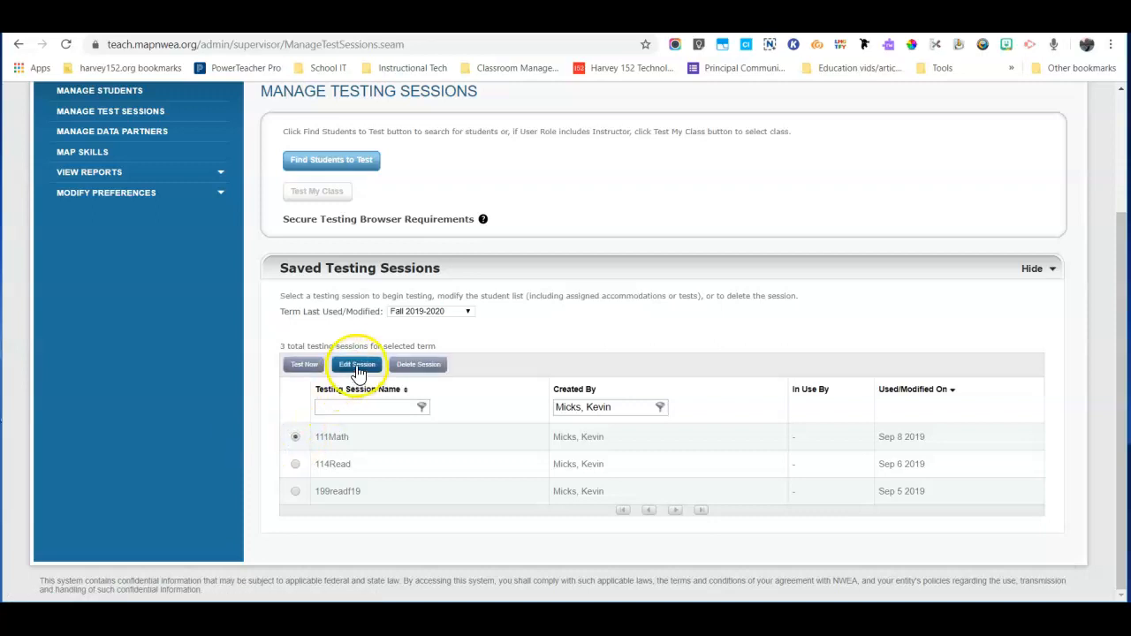
left_click(357, 369)
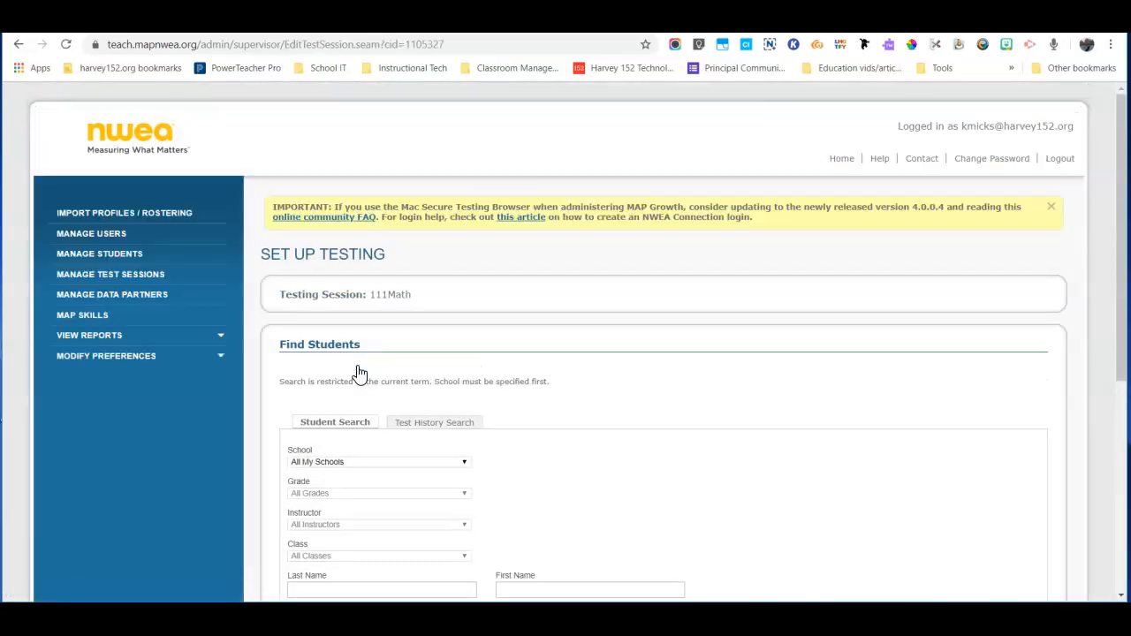
scroll(359, 372, "down", 4)
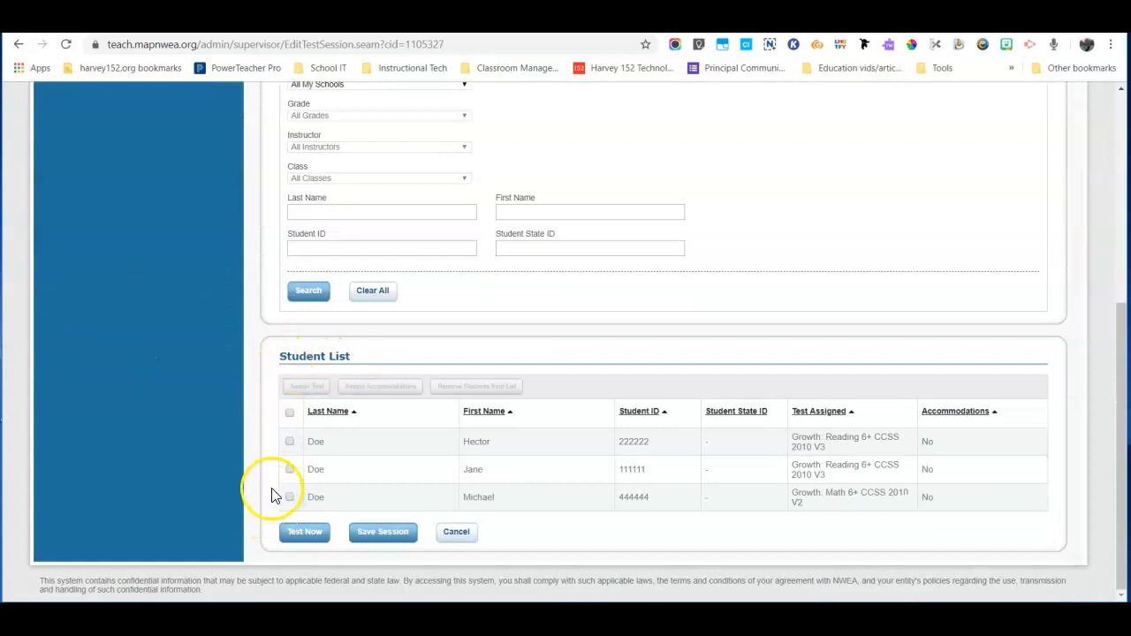
- Open the first student's accommodations dialog and check Breaks and Scratch paper
left_click(290, 442)
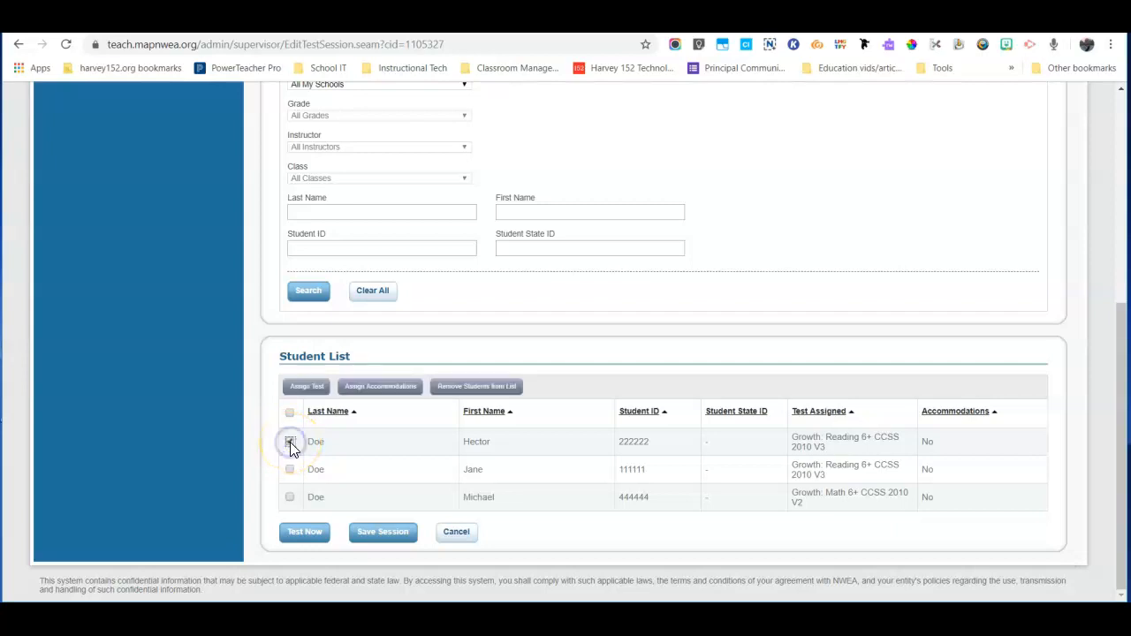
left_click(379, 395)
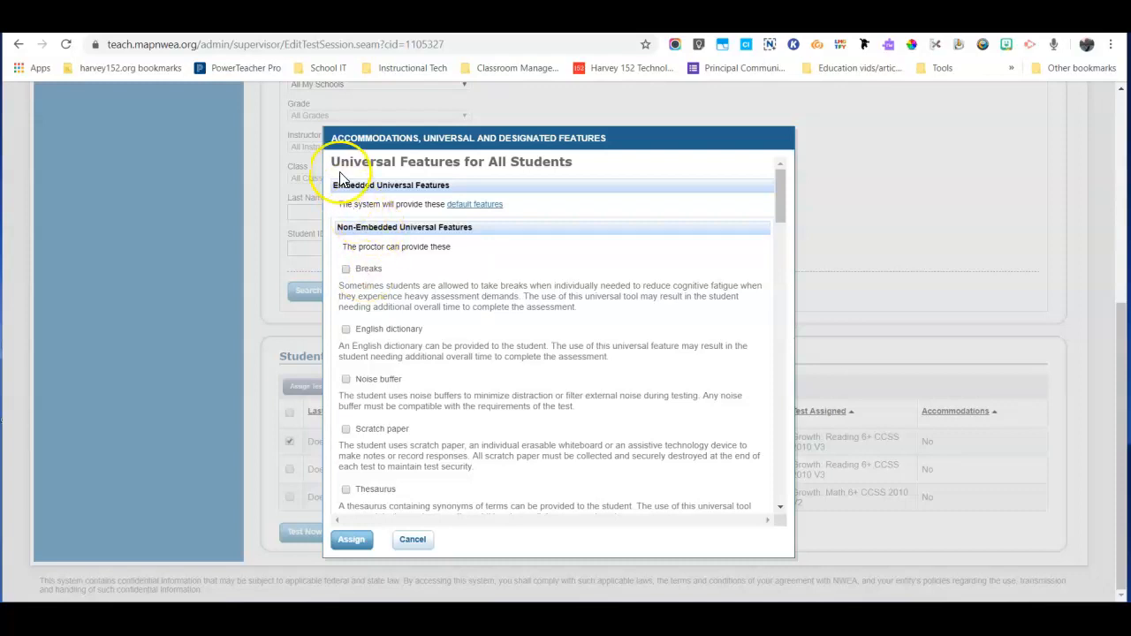
left_click_drag(334, 161, 575, 164)
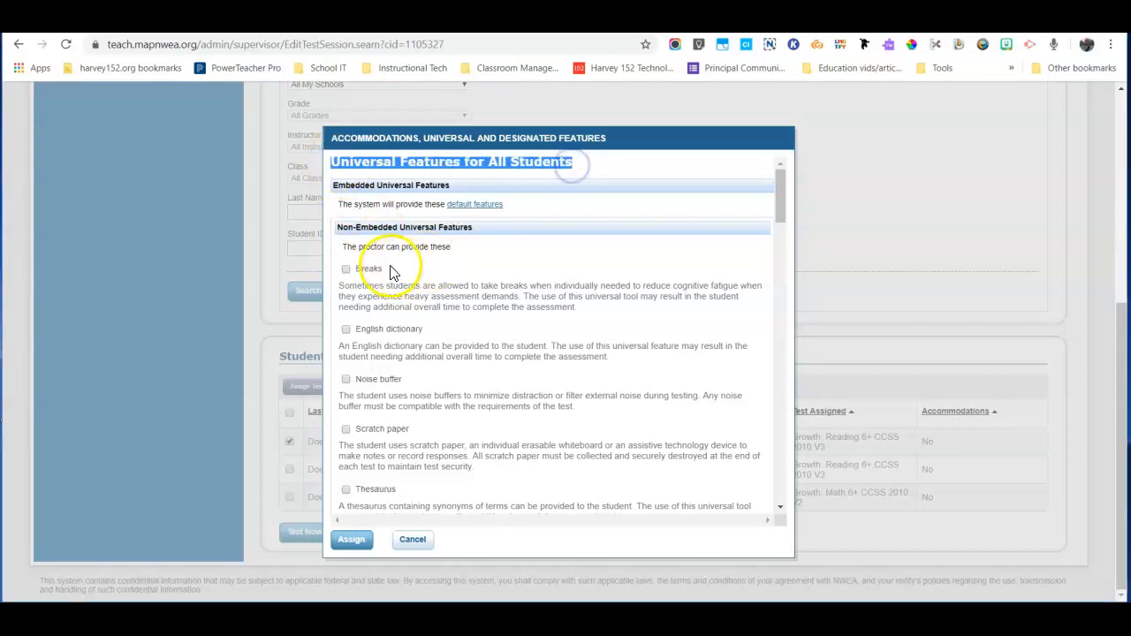
left_click(345, 268)
left_click(345, 428)
- Scroll the accommodations dialog down to the Text-to-speech read-aloud options
left_click_drag(780, 190, 787, 248)
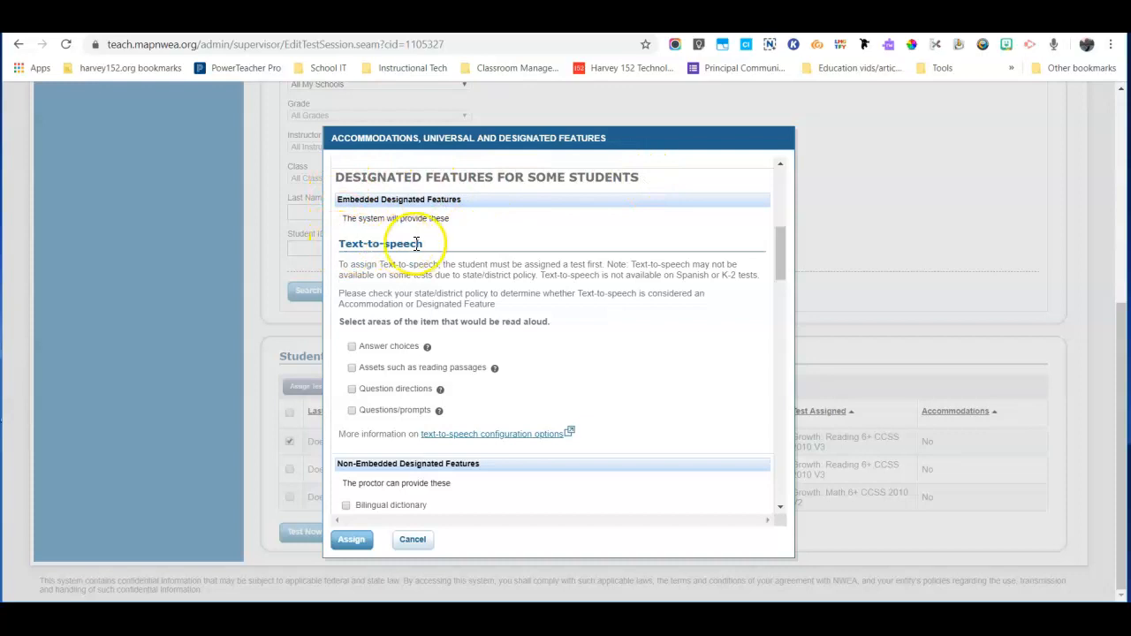
left_click_drag(781, 237, 730, 356)
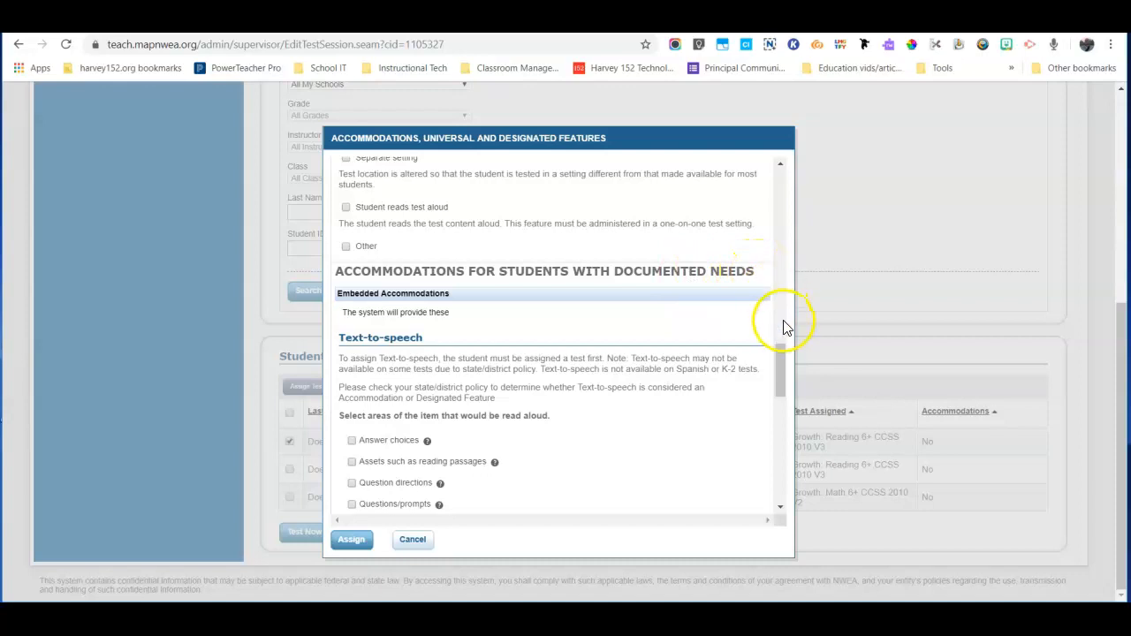
left_click_drag(783, 356, 780, 367)
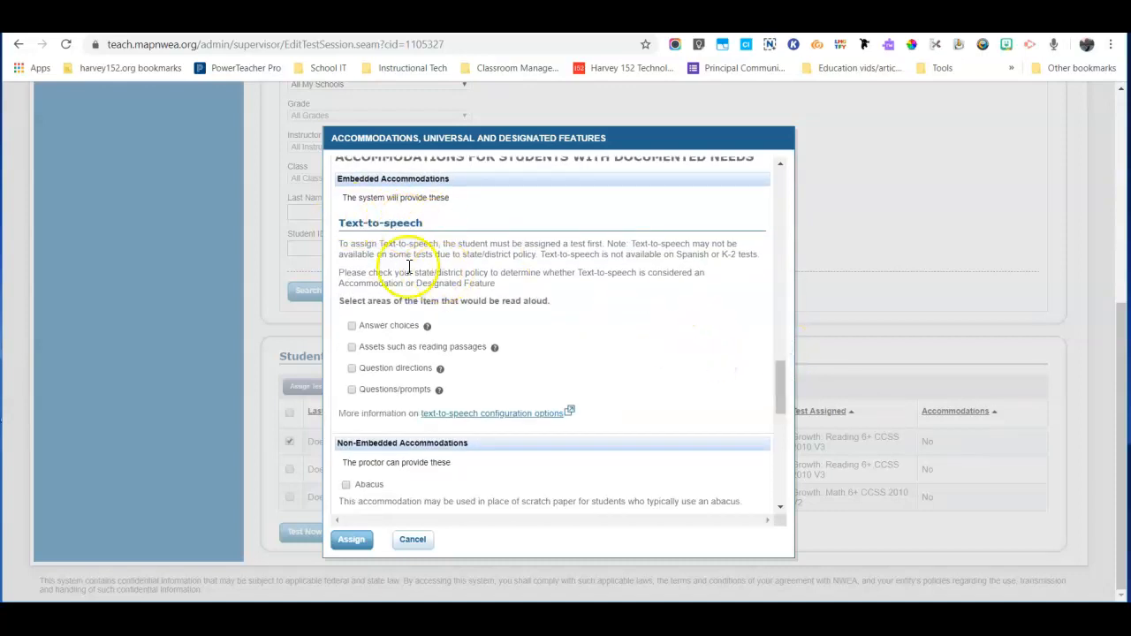
left_click_drag(781, 385, 795, 241)
left_click_drag(640, 247, 340, 248)
left_click_drag(777, 233, 782, 371)
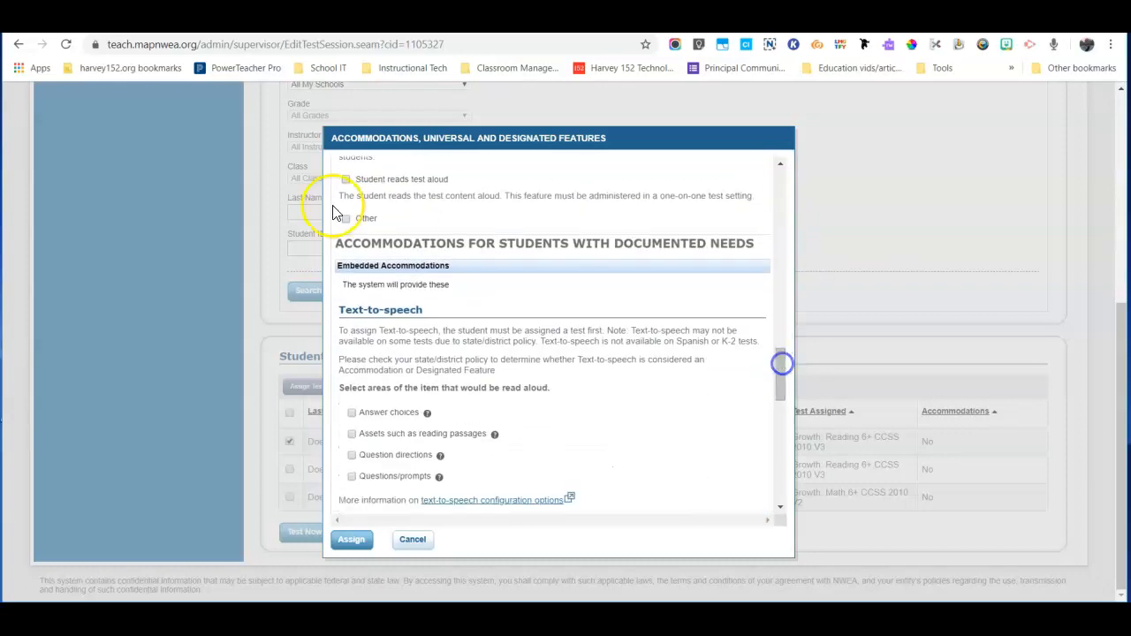
left_click_drag(338, 247, 649, 256)
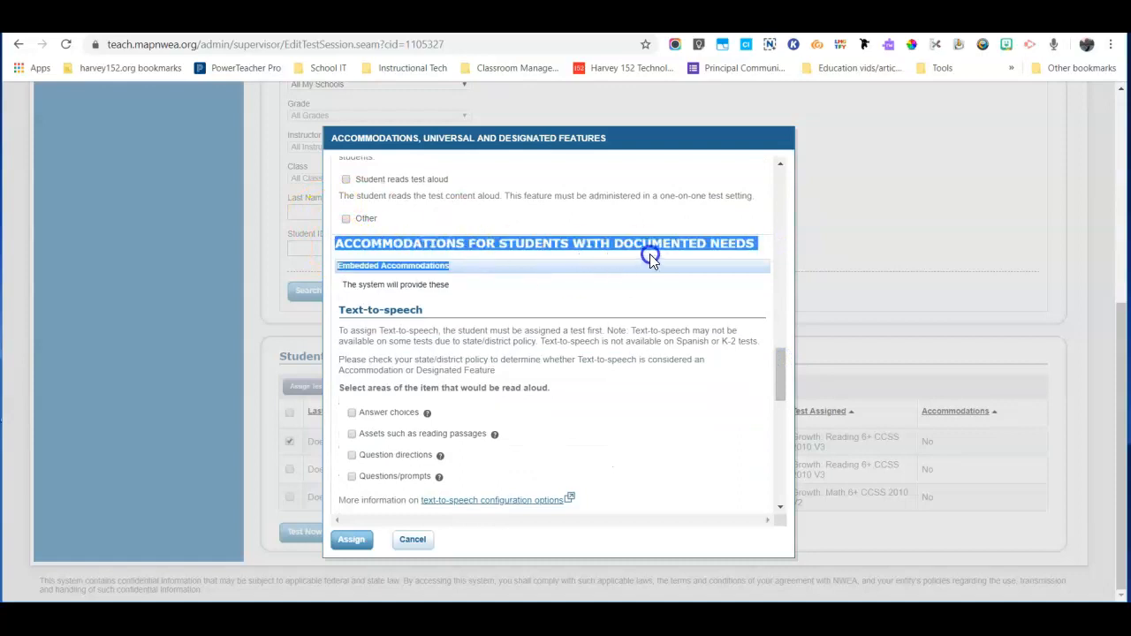
left_click(777, 354)
left_click_drag(780, 360, 781, 379)
left_click(804, 400)
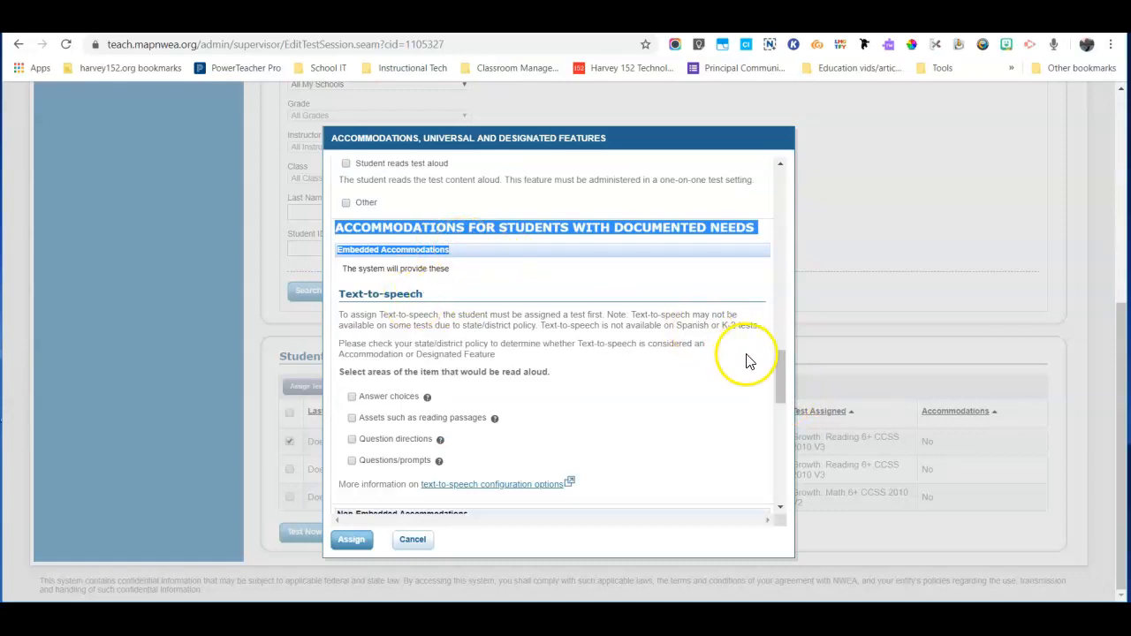
left_click_drag(783, 362, 783, 378)
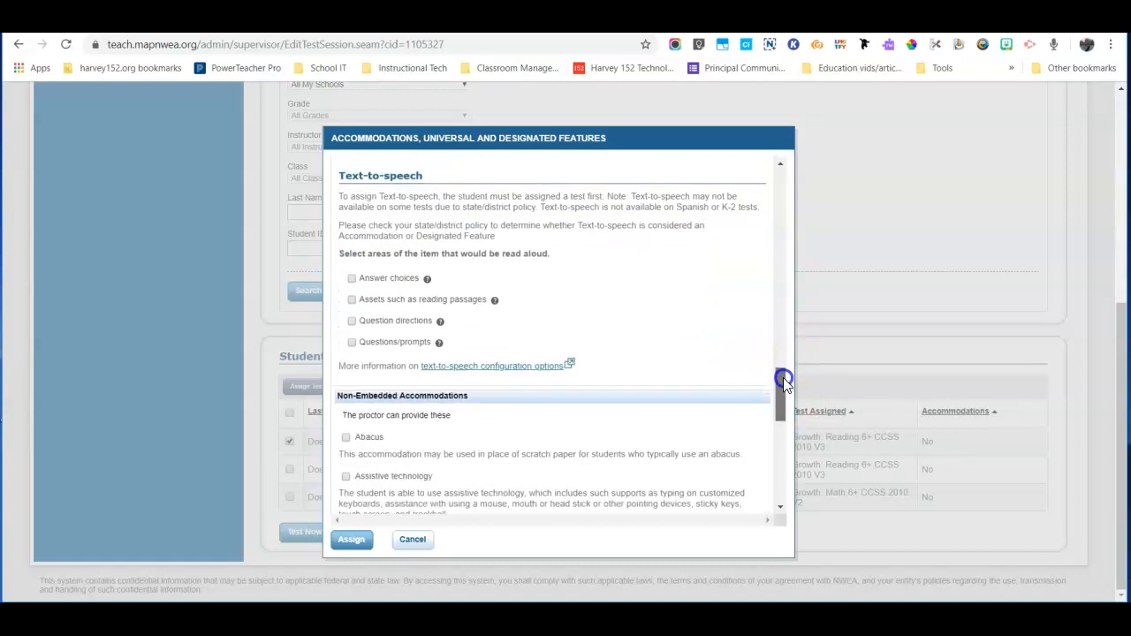
- Check Text-to-speech for answer choices, reading passages, question directions and questions/prompts
left_click(352, 280)
left_click(351, 299)
left_click(353, 321)
left_click(352, 343)
- Leave Calculator and Extended time unchecked, then assign the accommodations to the student
left_click_drag(778, 378, 779, 391)
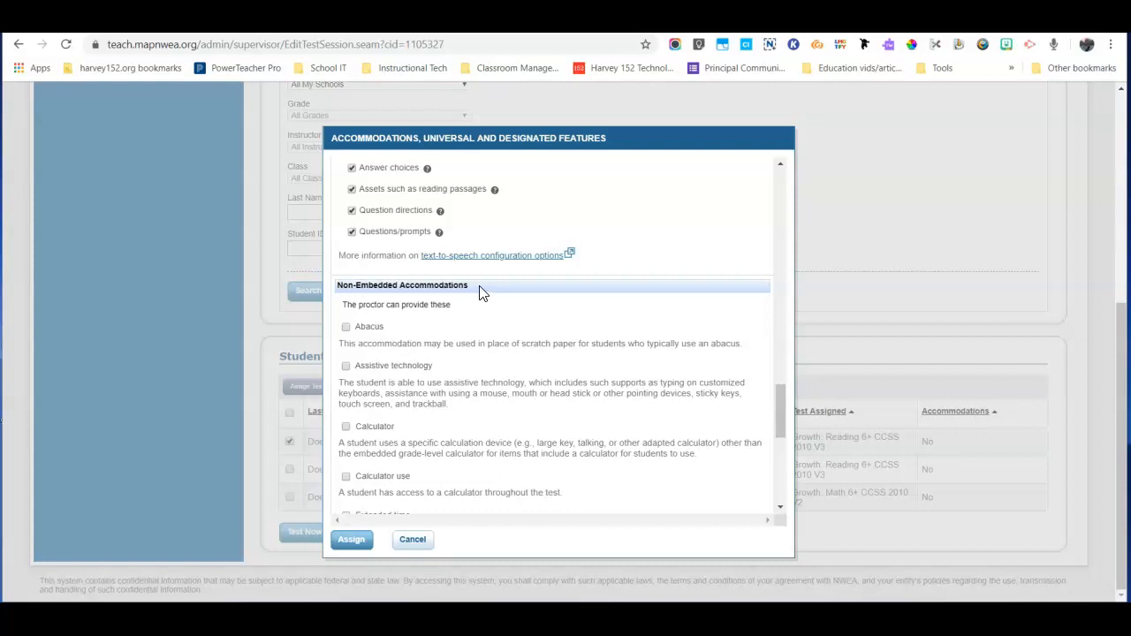
left_click_drag(782, 399, 780, 429)
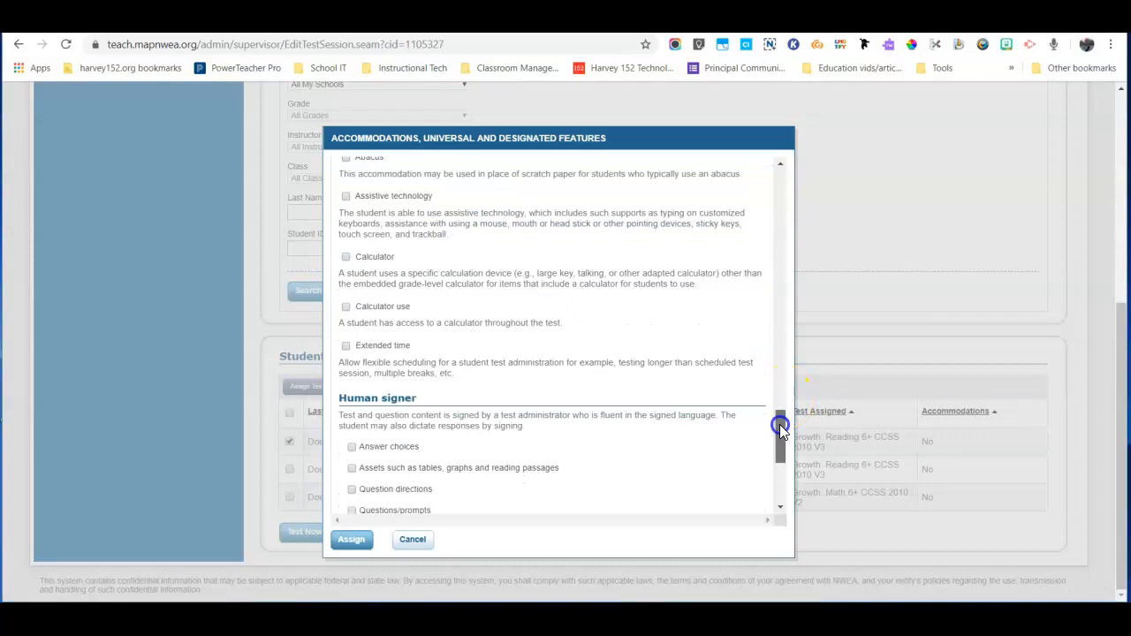
left_click(346, 257)
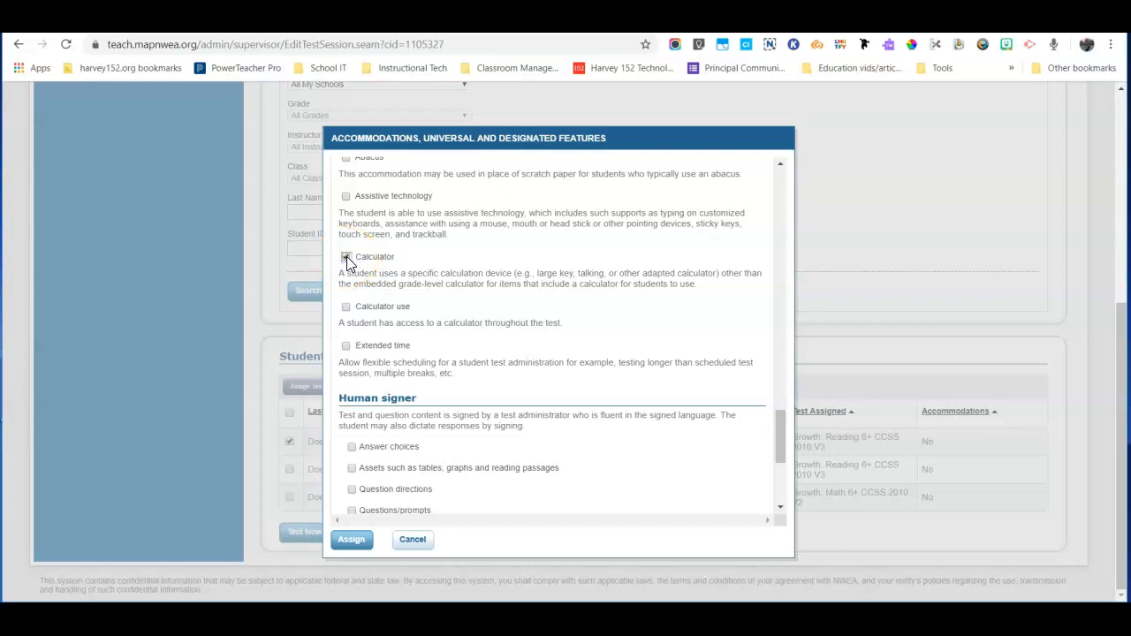
left_click(347, 256)
left_click(346, 344)
left_click(346, 345)
scroll(374, 321, "down", 3)
scroll(405, 224, "down", 2)
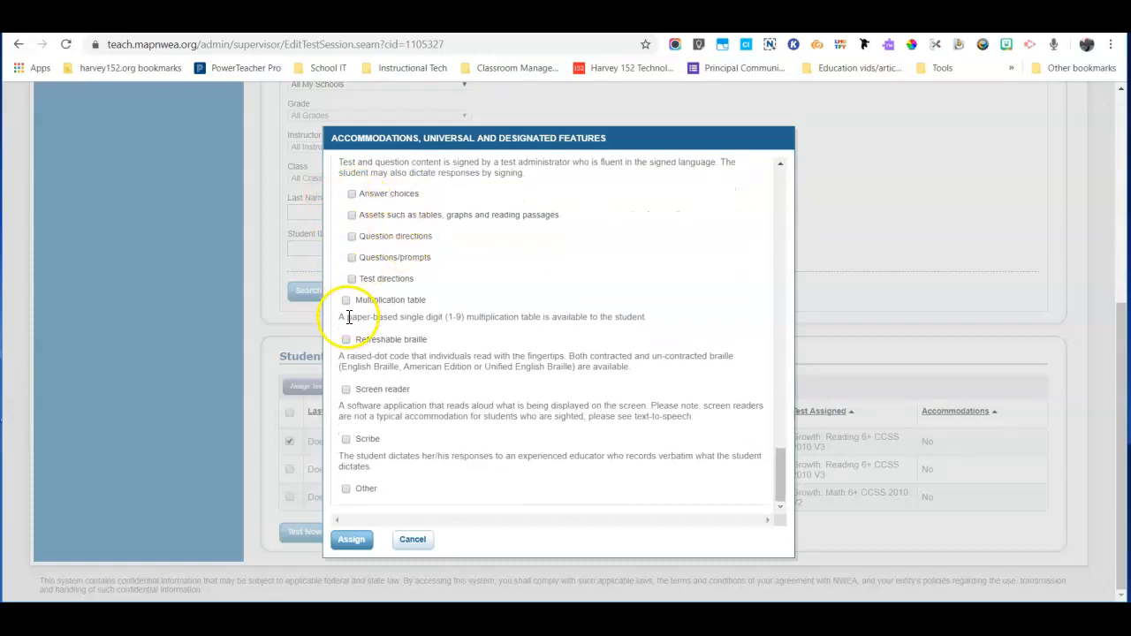
left_click(352, 540)
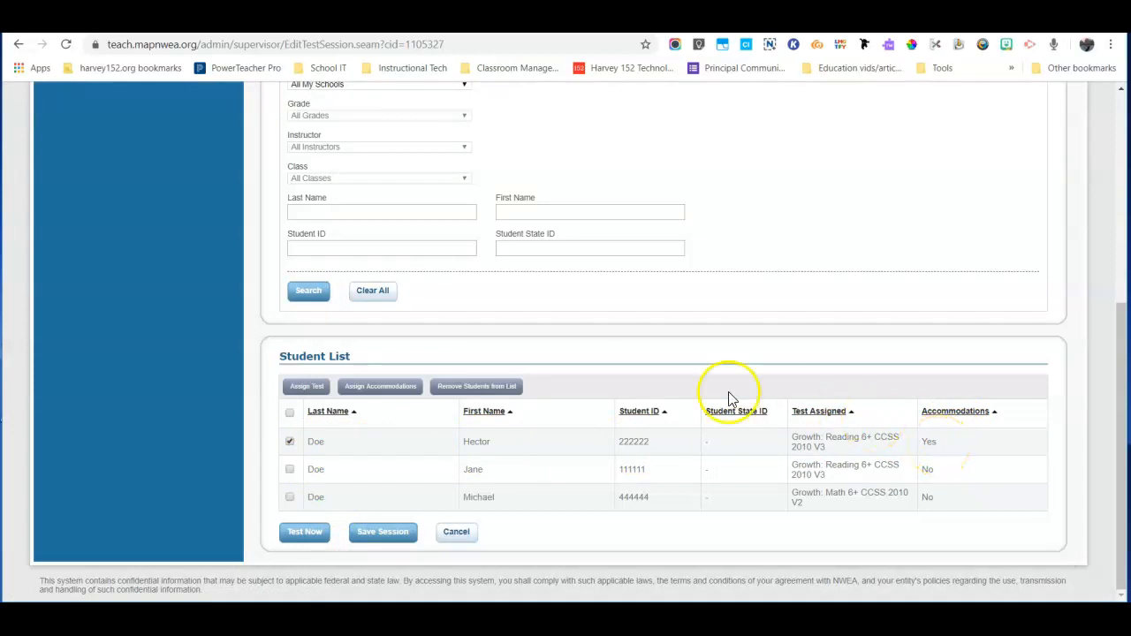
- Reselect the first student, review that Breaks and Scratch paper are assigned, and close with Assign
left_click(290, 442)
left_click(290, 442)
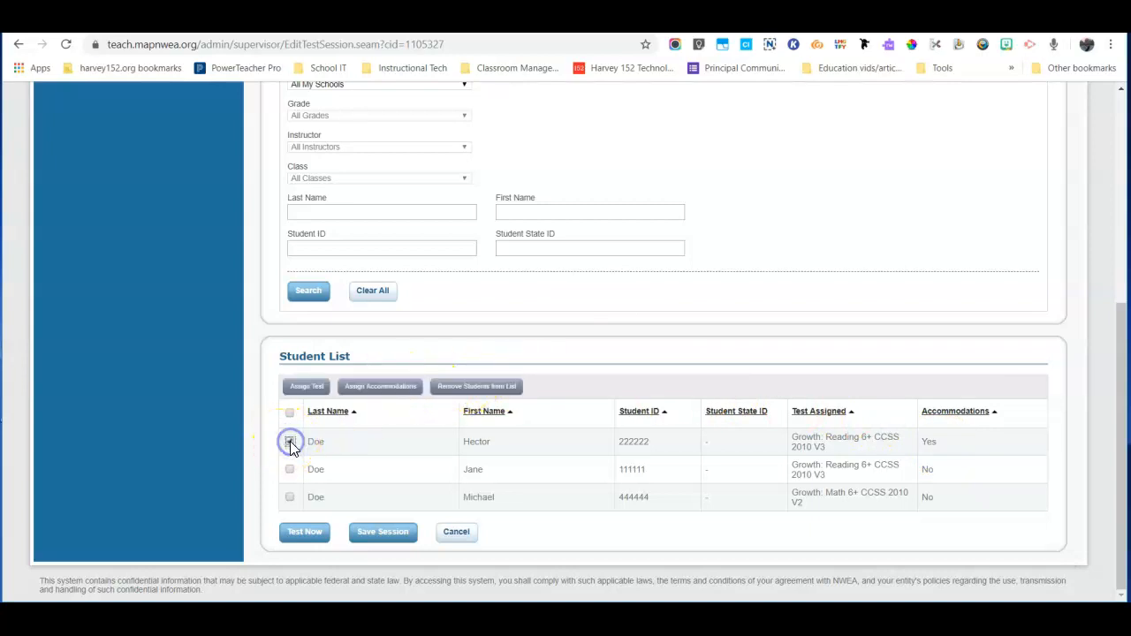
left_click(377, 389)
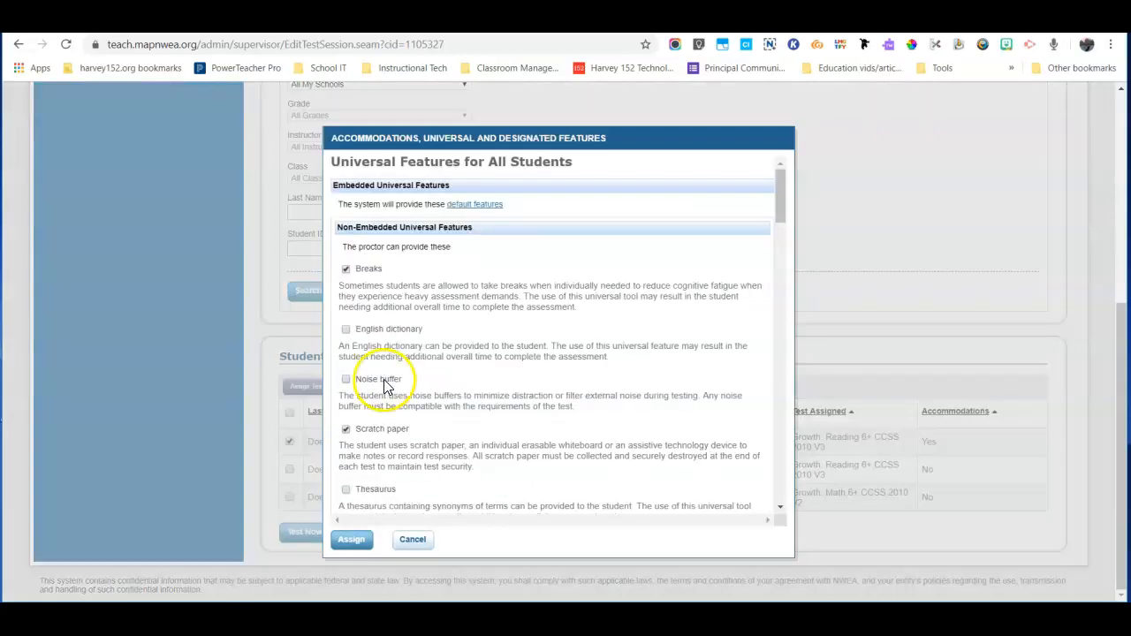
scroll(384, 387, "down", 15)
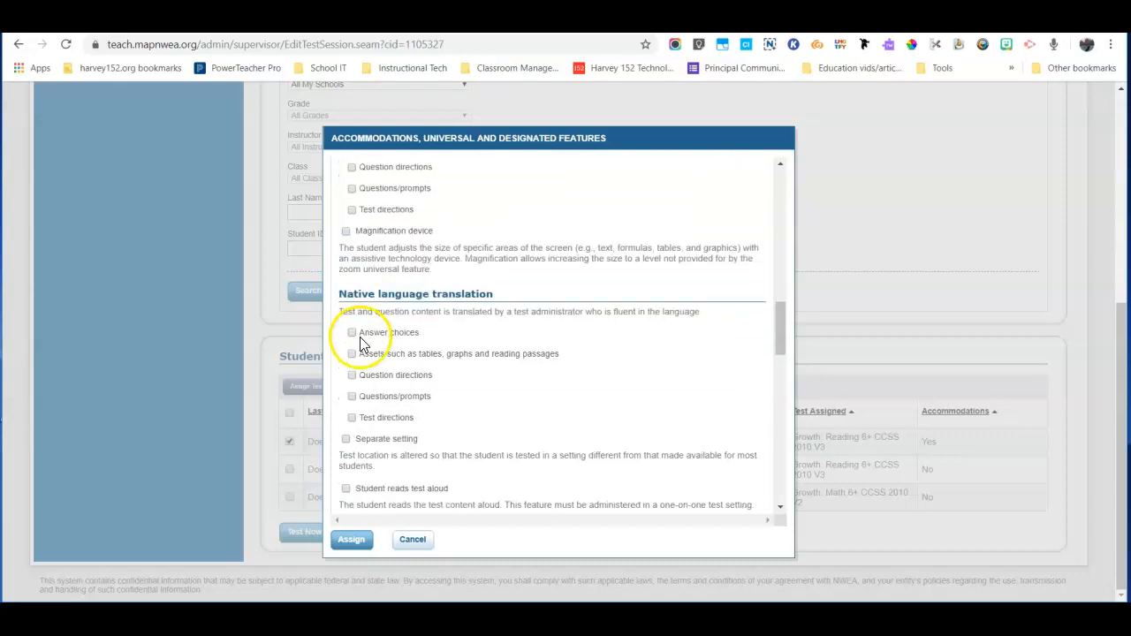
scroll(360, 352, "down", 10)
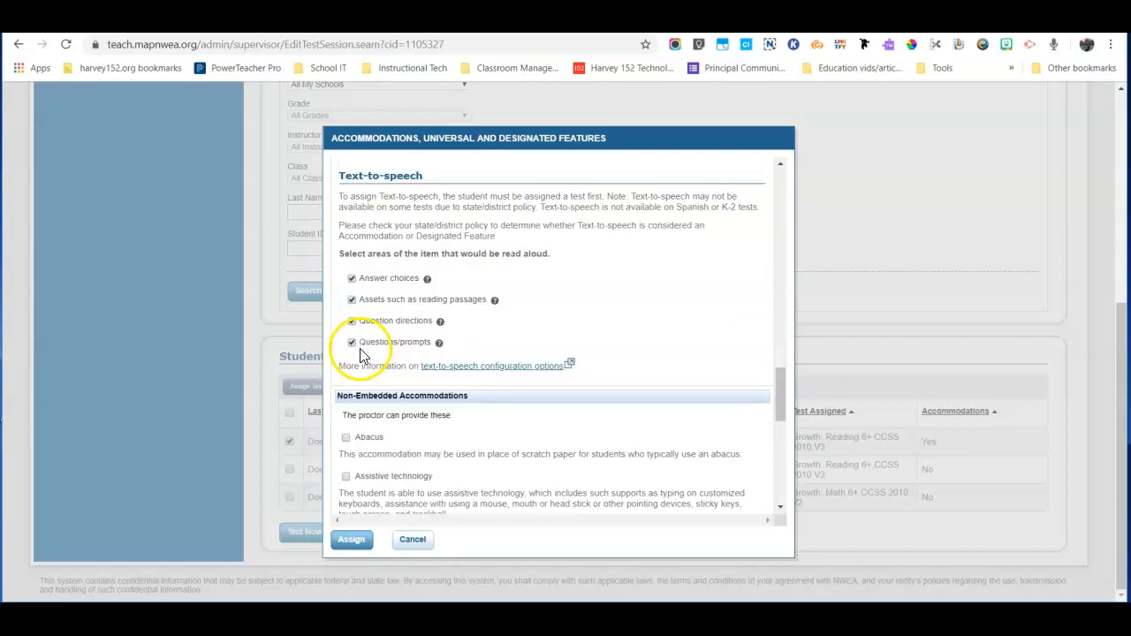
left_click(350, 541)
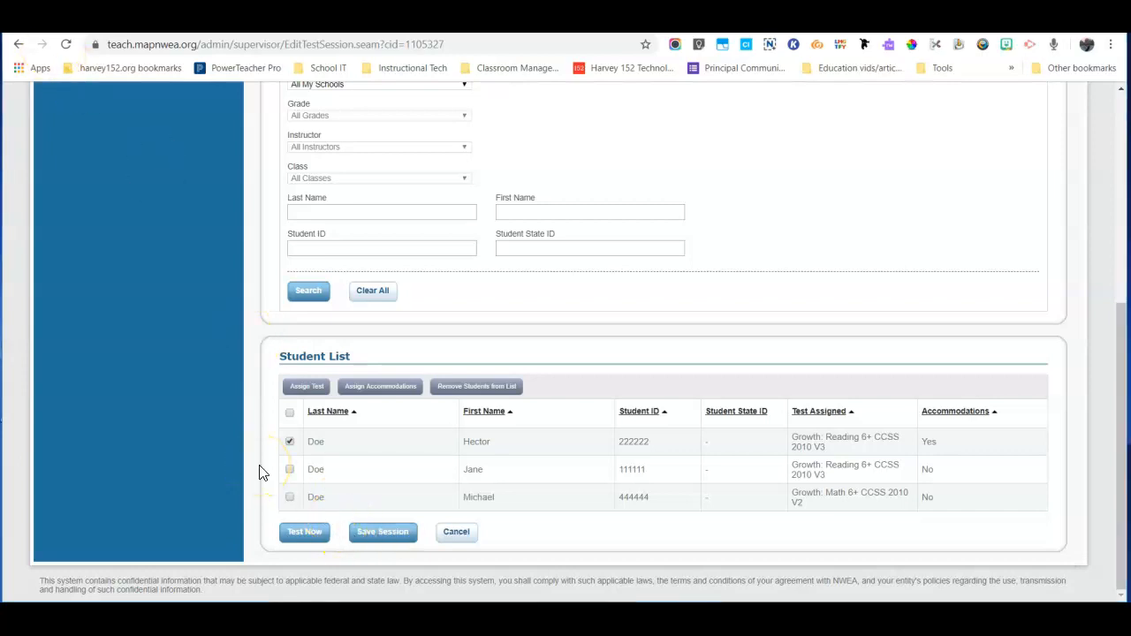
- Toggle the first and second students' selections in the Student List
left_click(288, 440)
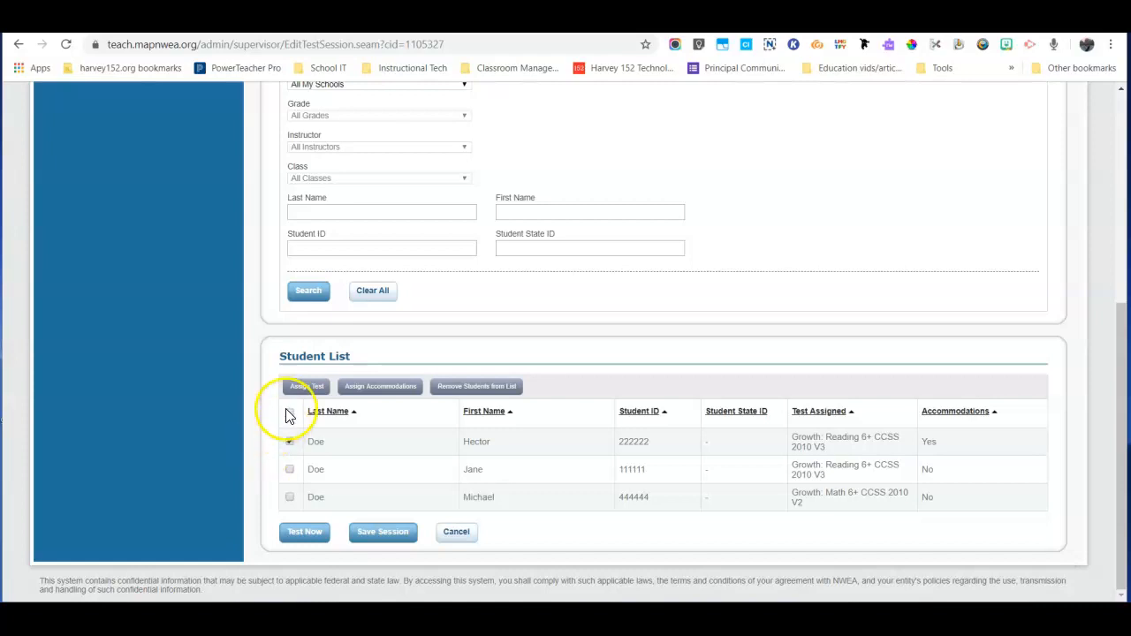
left_click(290, 472)
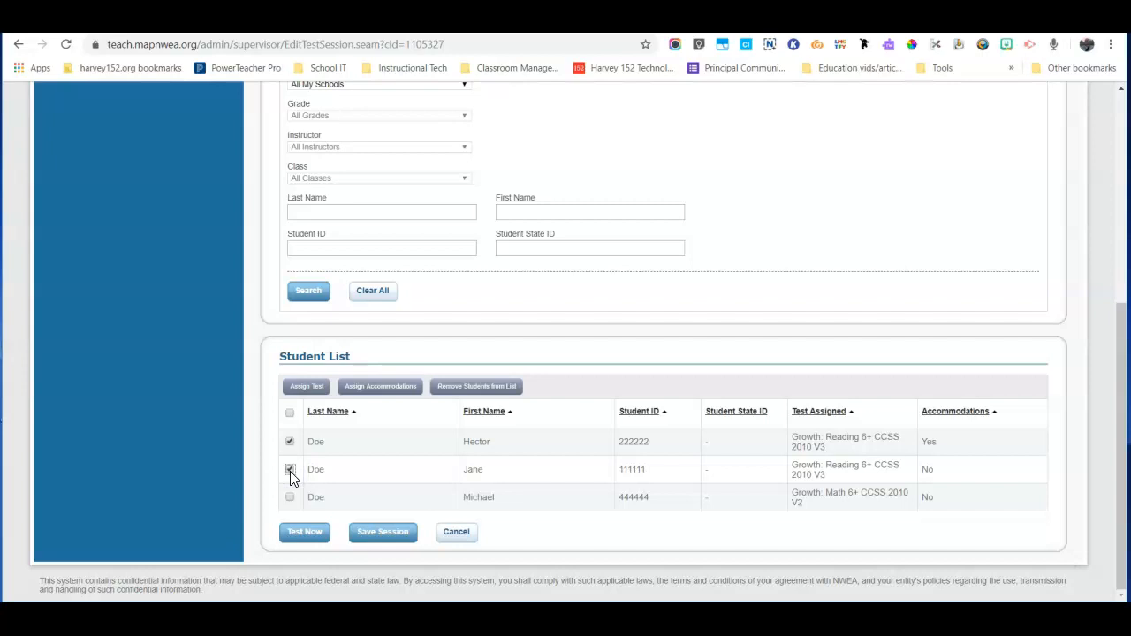
left_click(289, 443)
left_click(289, 441)
left_click(291, 473)
left_click(290, 442)
left_click(290, 441)
- Compare the second and third students' assigned tests, then request accommodations for both together
left_click_drag(789, 465, 889, 475)
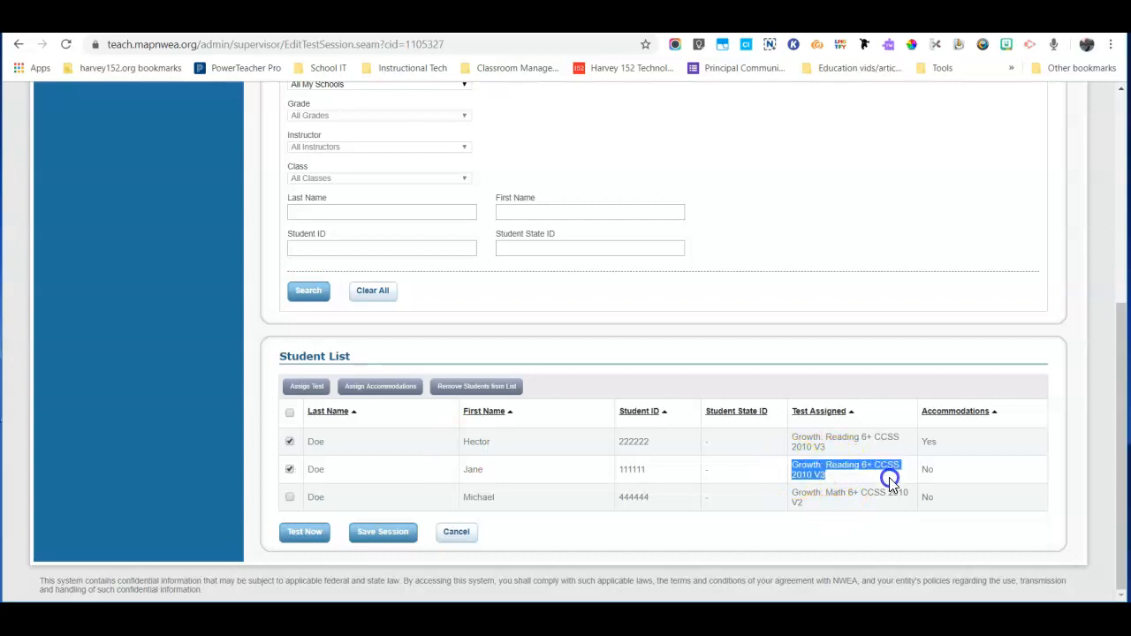
left_click_drag(790, 492, 838, 511)
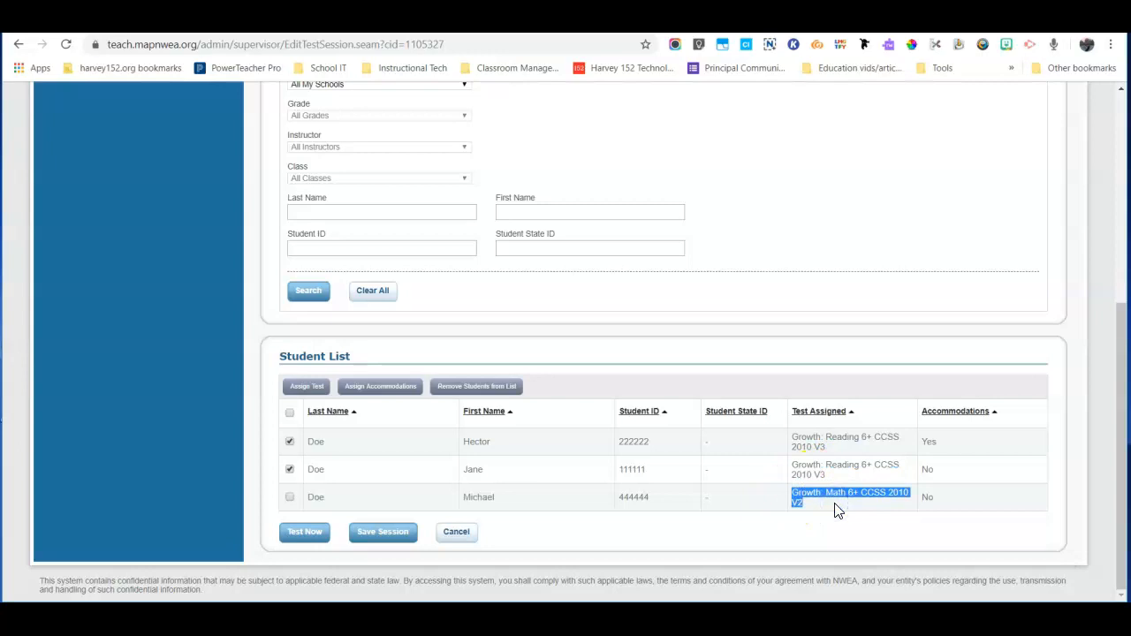
left_click(289, 442)
left_click(290, 500)
left_click(380, 387)
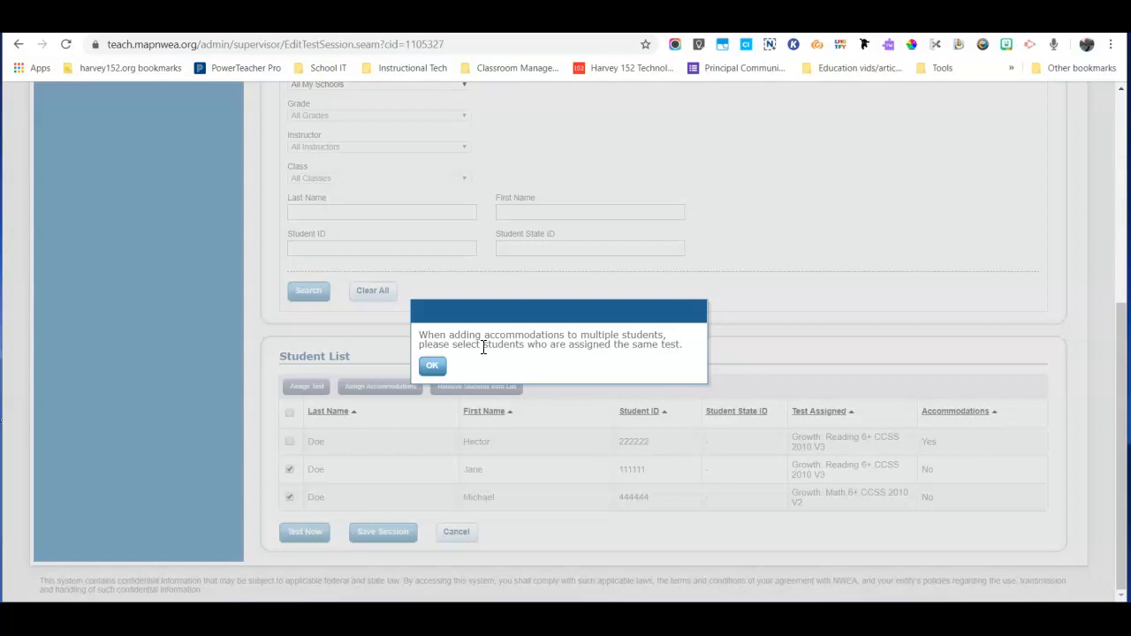
- Dismiss the same-test warning and save the session as 111Math, then exit
left_click(432, 365)
left_click(290, 469)
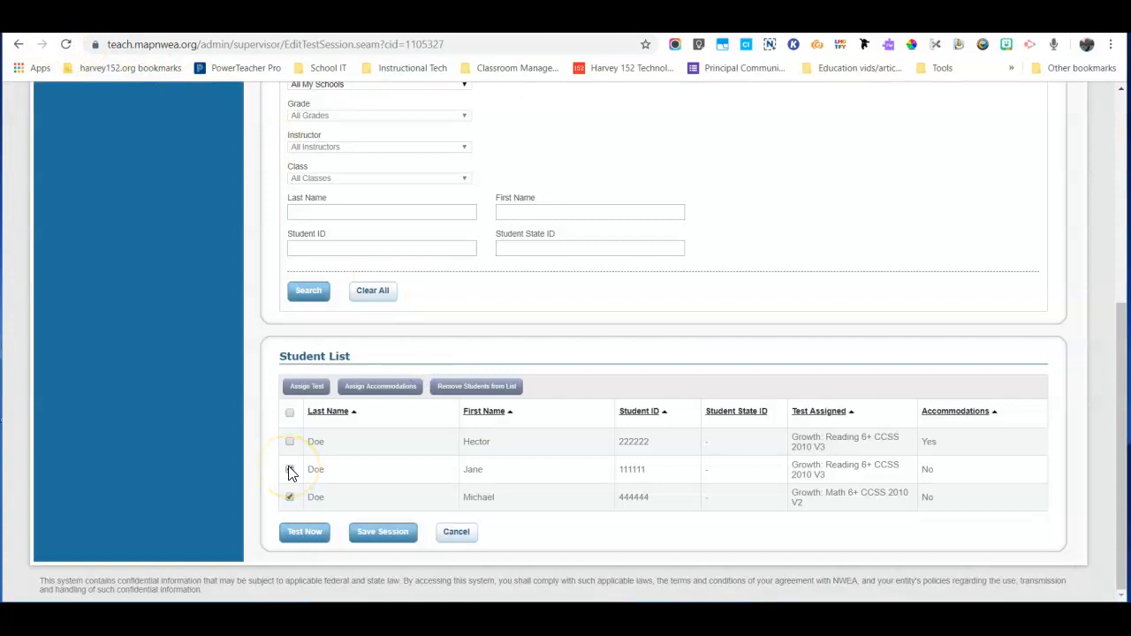
left_click_drag(953, 444, 923, 448)
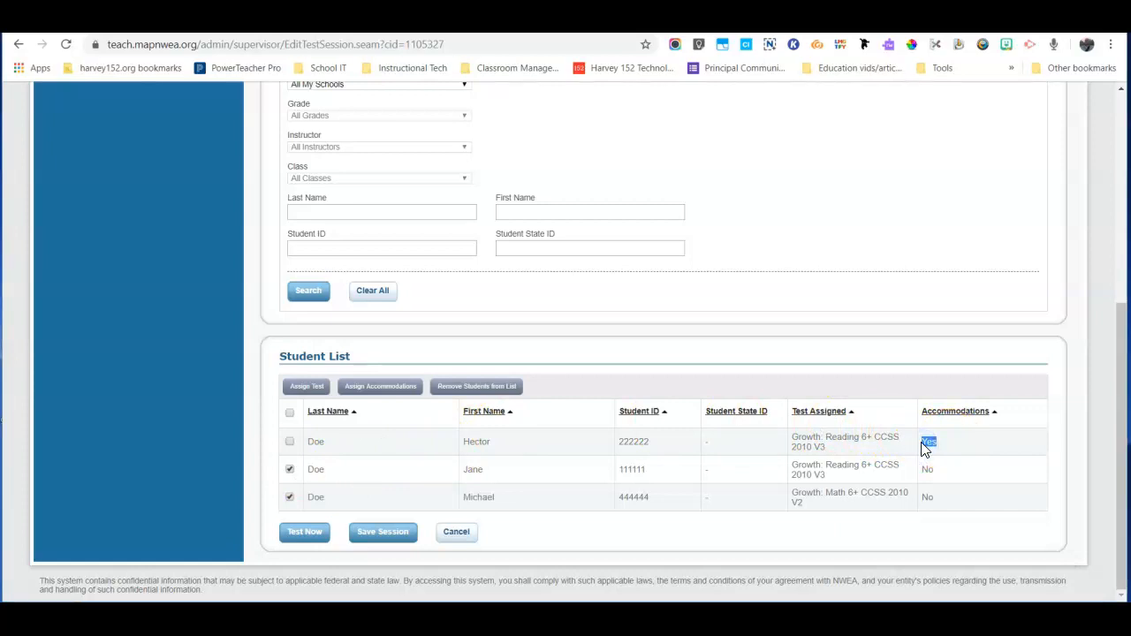
left_click(397, 541)
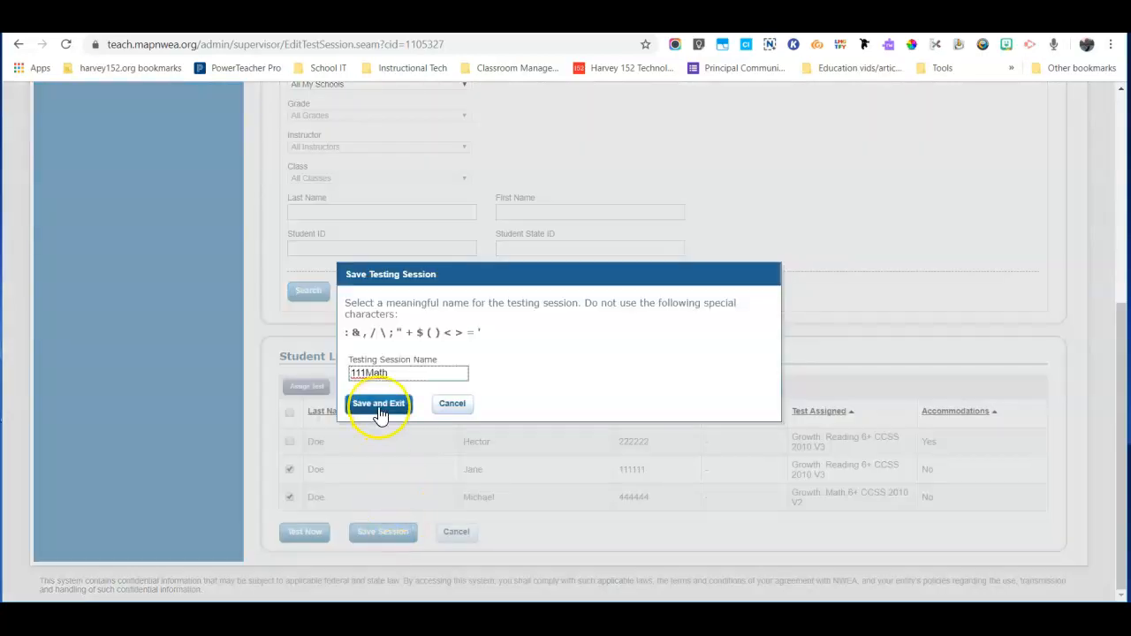
left_click(378, 403)
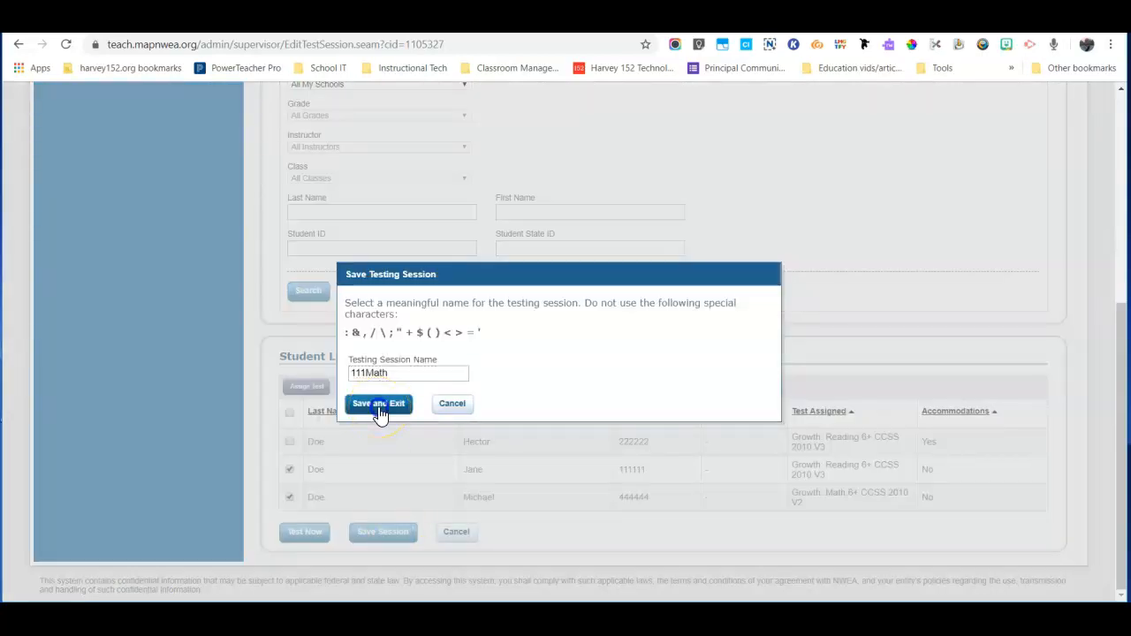